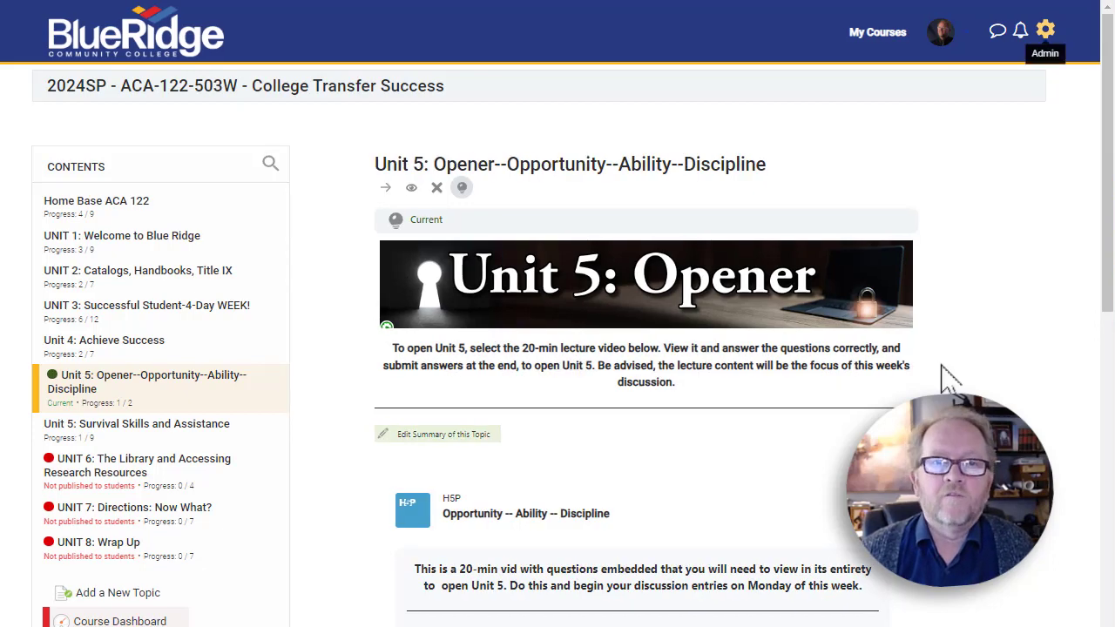
Step: Open the course settings and review the available group modes in the Groups section
click(1043, 31)
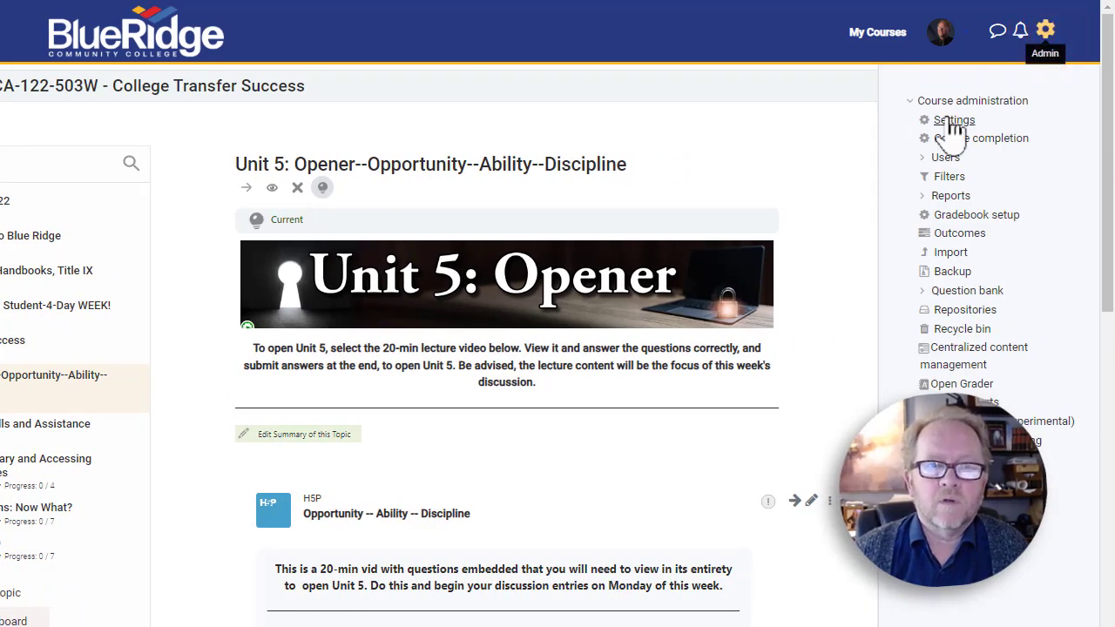
click(954, 122)
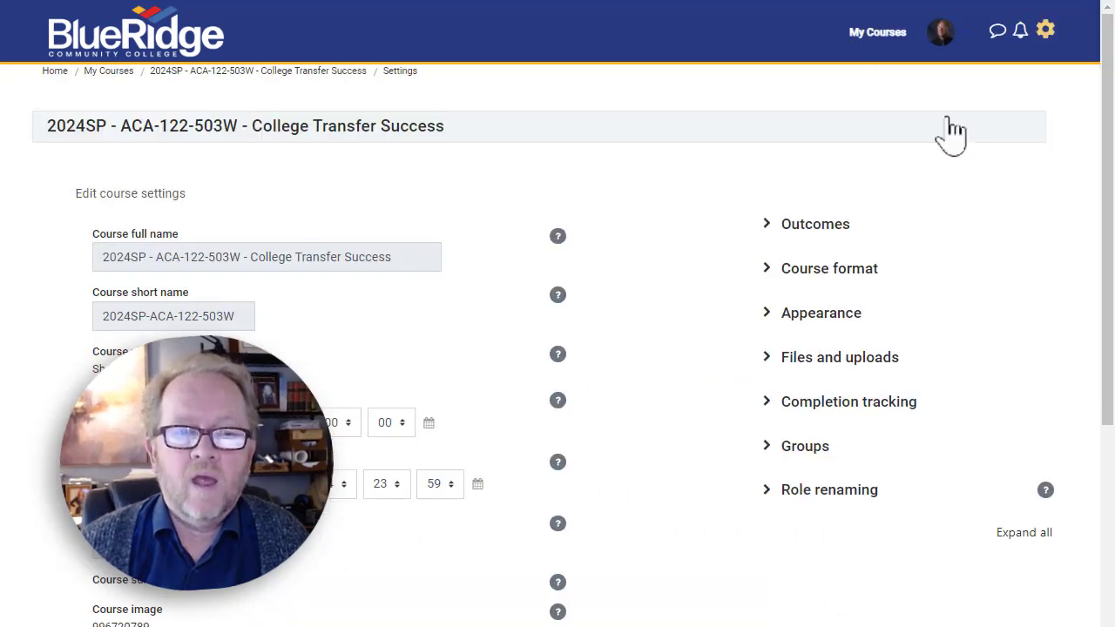
click(765, 445)
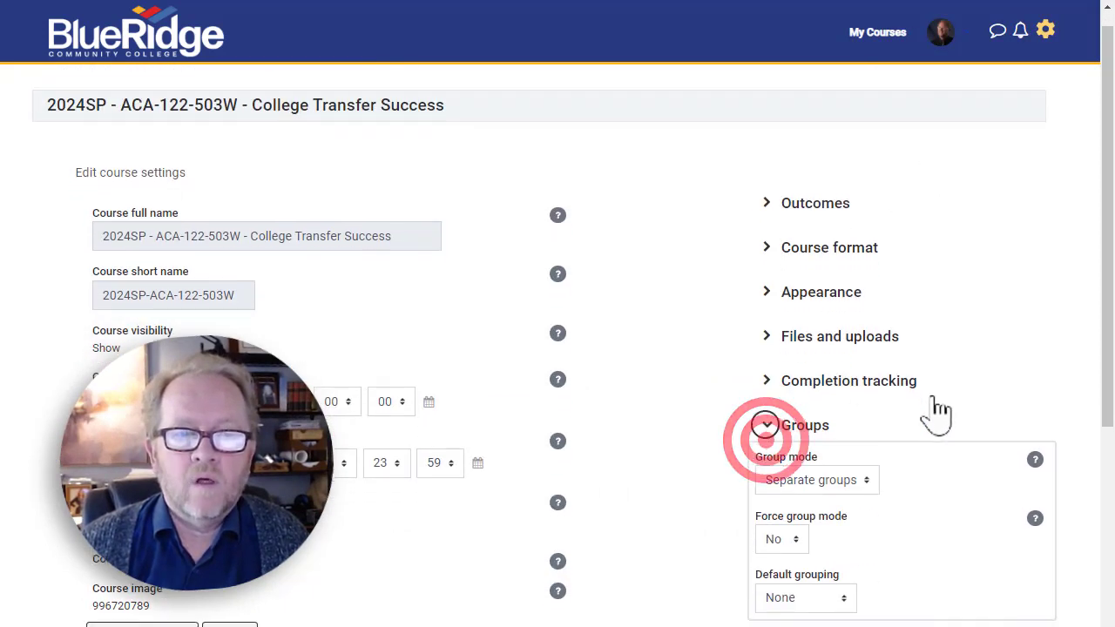
scroll(866, 410, down, 3)
click(868, 253)
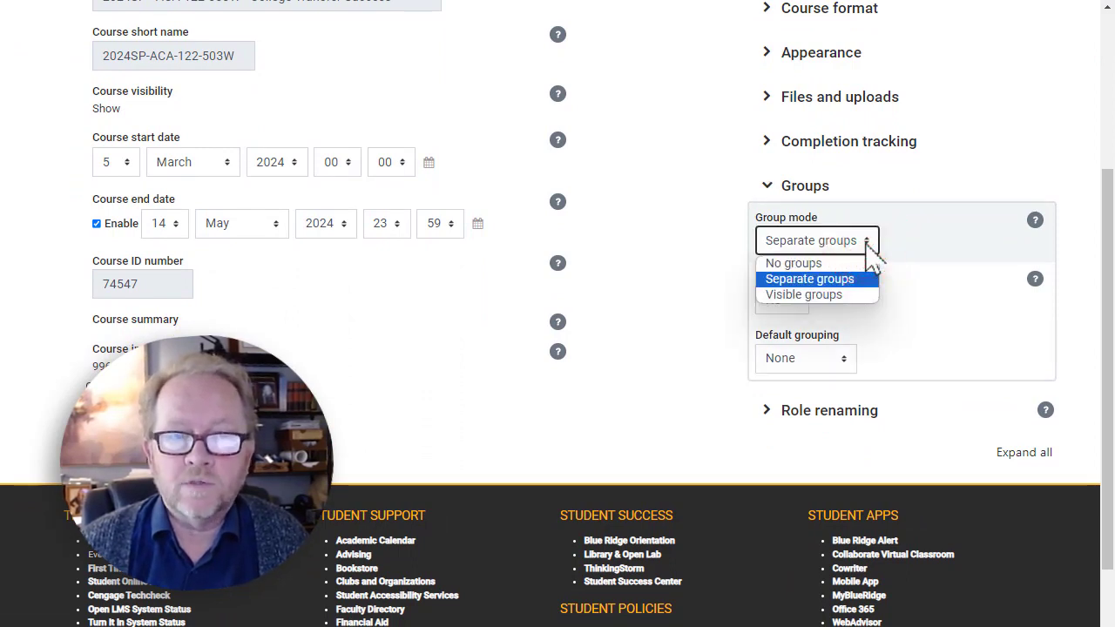
click(909, 242)
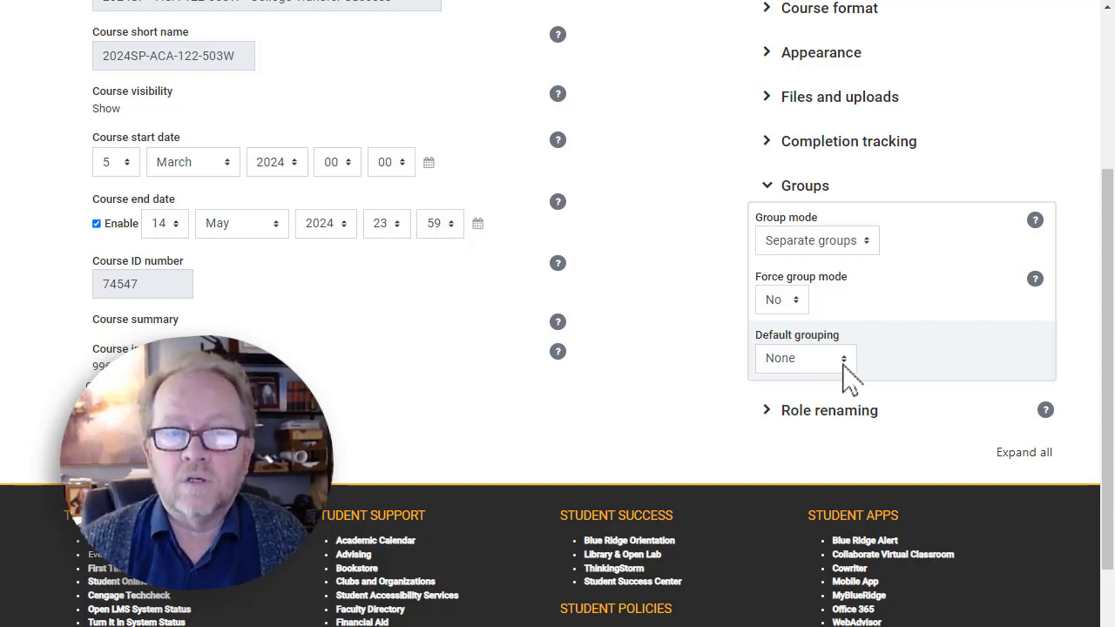
Step: Open the course's Groups page from the user administration and switch to its Groupings overview
scroll(850, 377, up, 3)
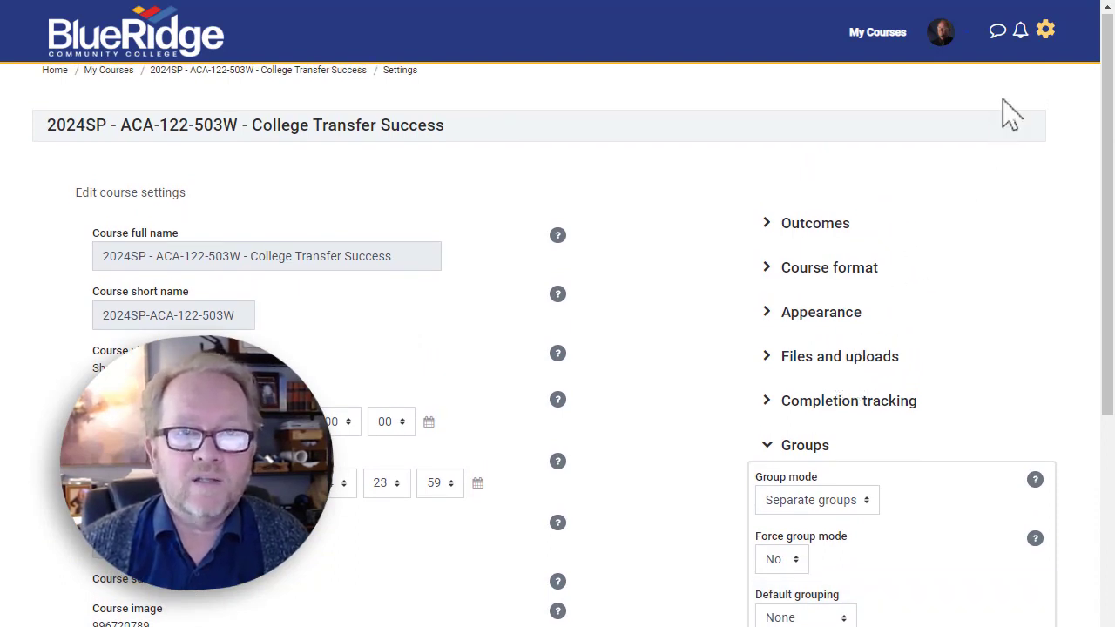
click(1047, 32)
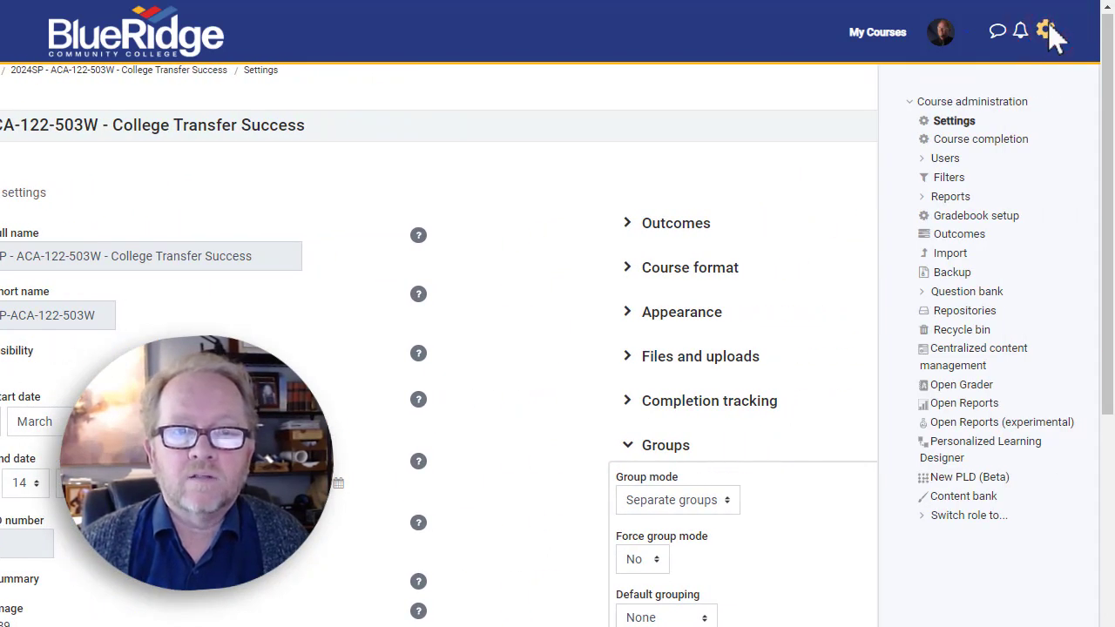
click(946, 158)
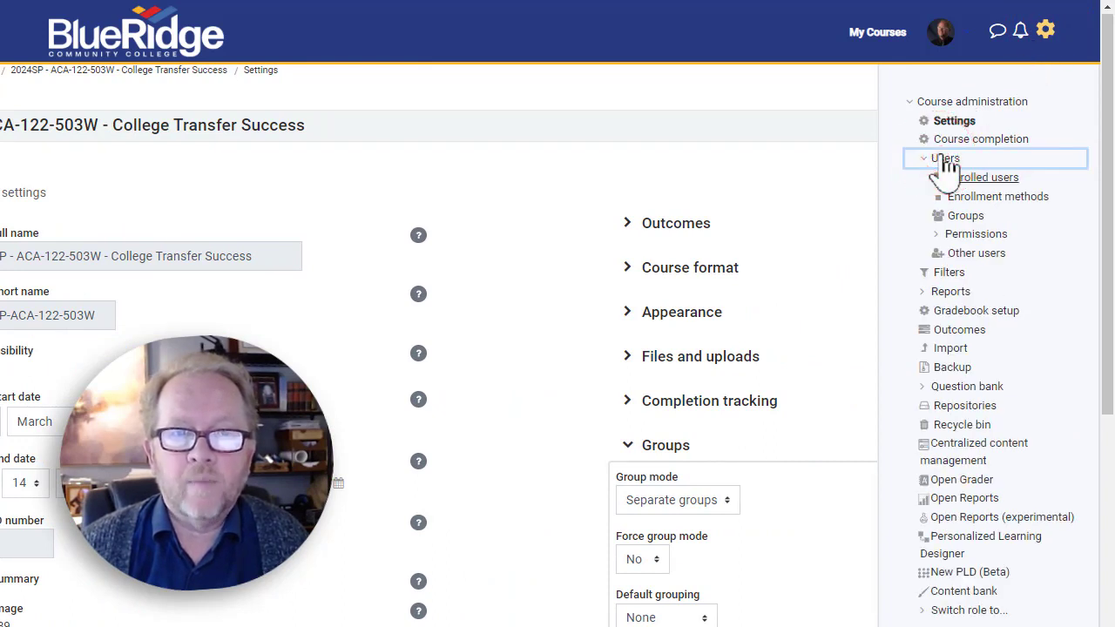
click(966, 218)
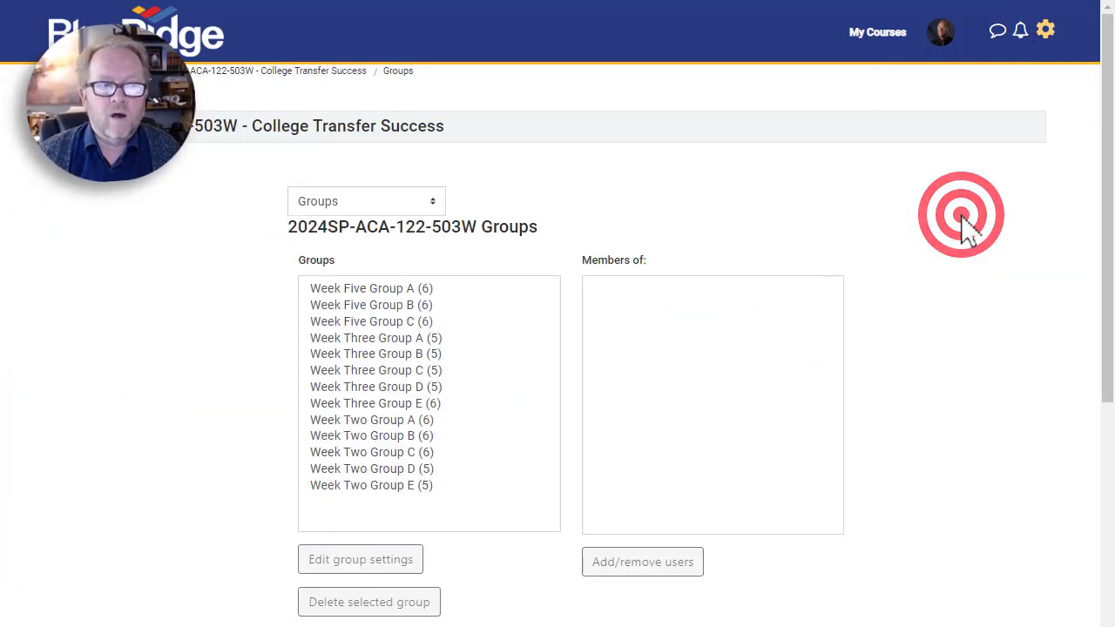
click(1097, 104)
scroll(1097, 105, down, 2)
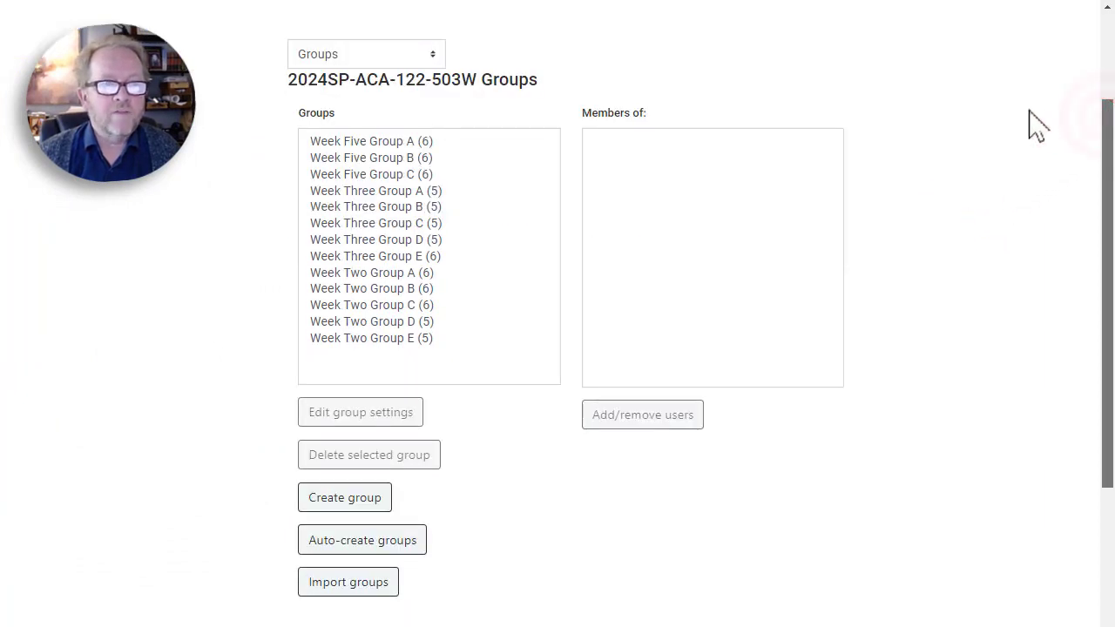
click(429, 52)
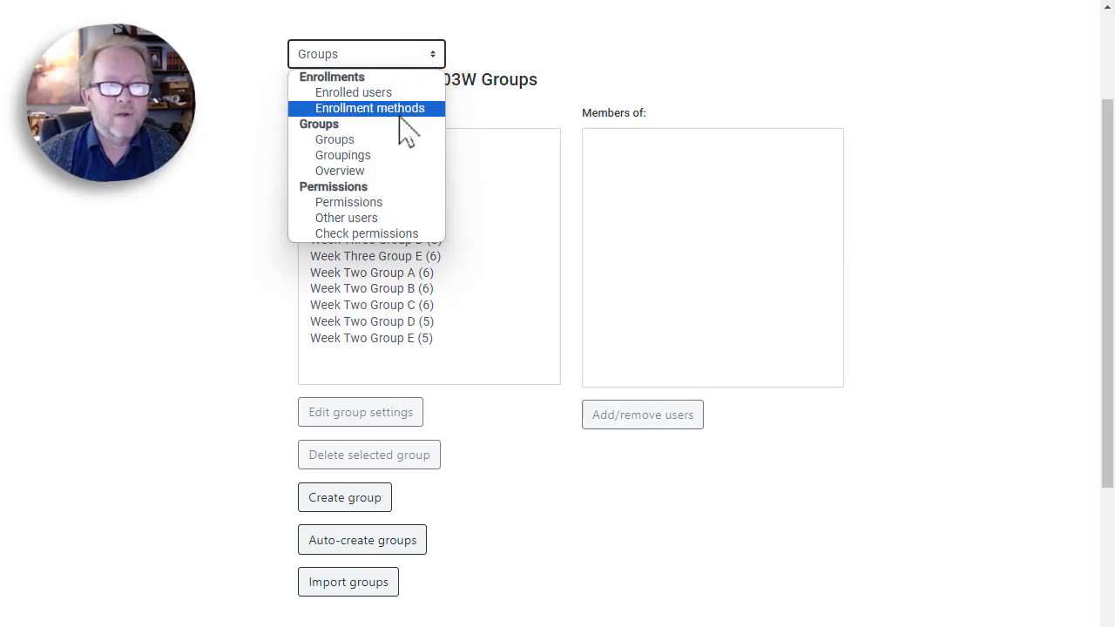
click(376, 157)
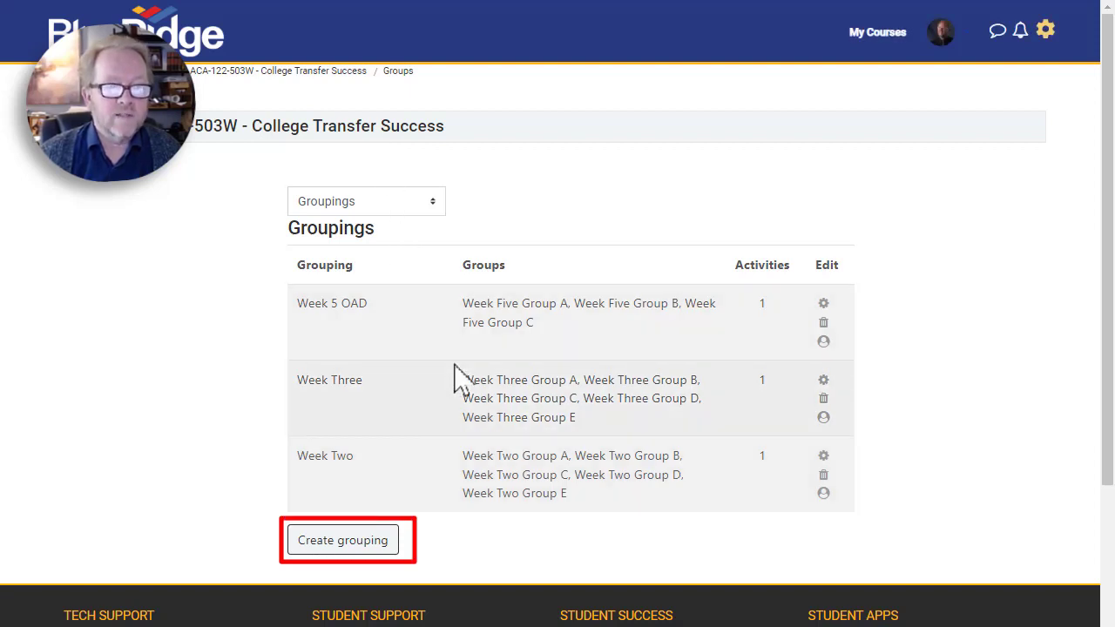
Step: Create a grouping named "Week 6" and open its group assignment
click(370, 542)
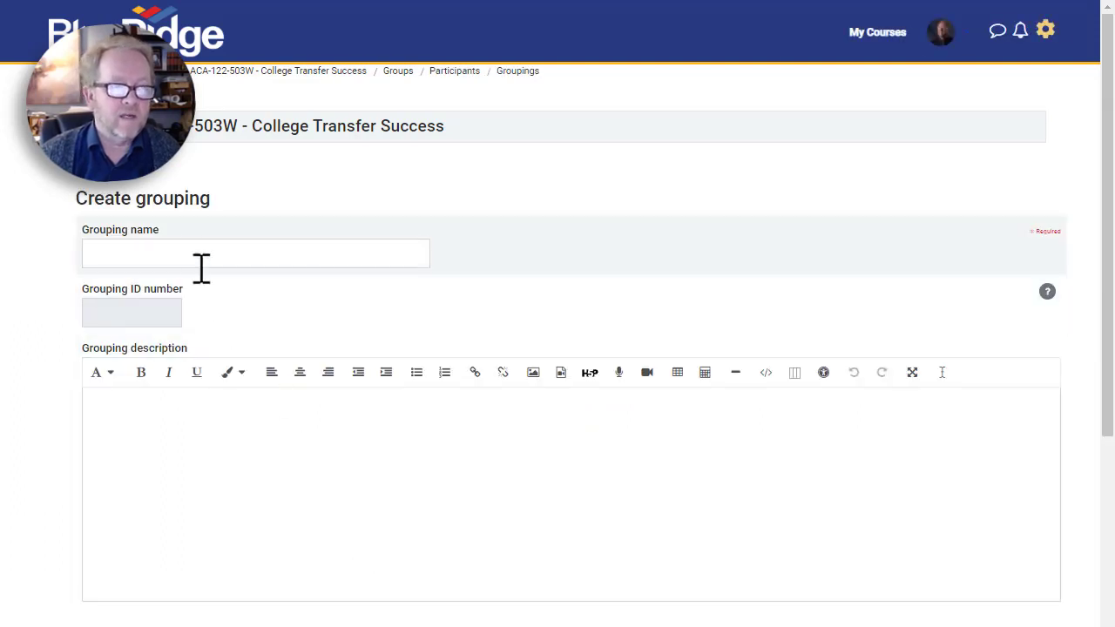
click(190, 252)
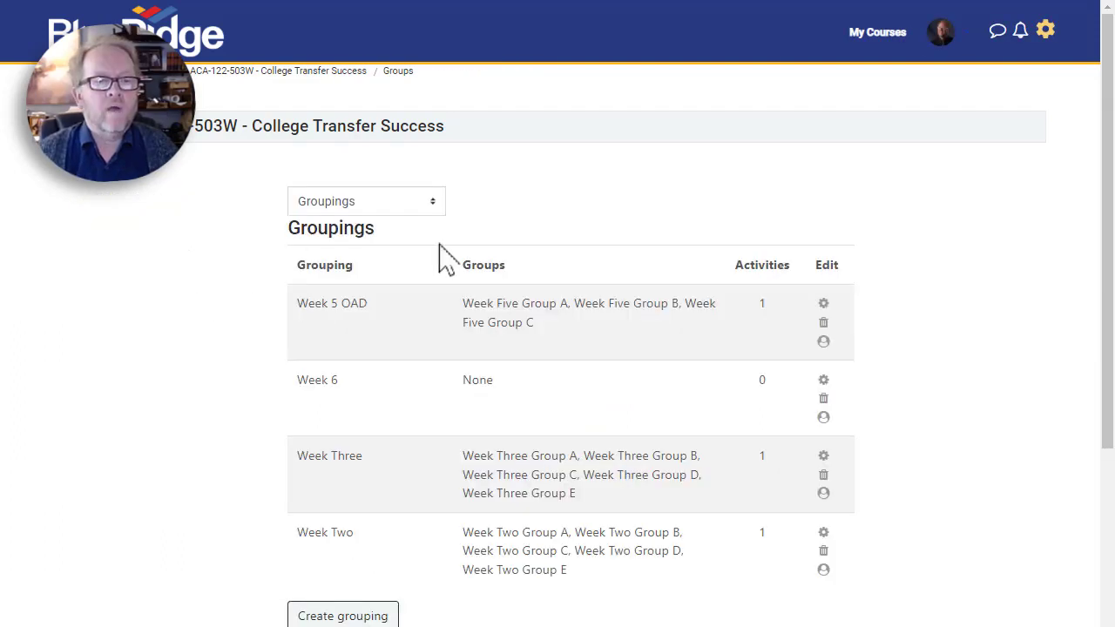
scroll(981, 241, down, 1)
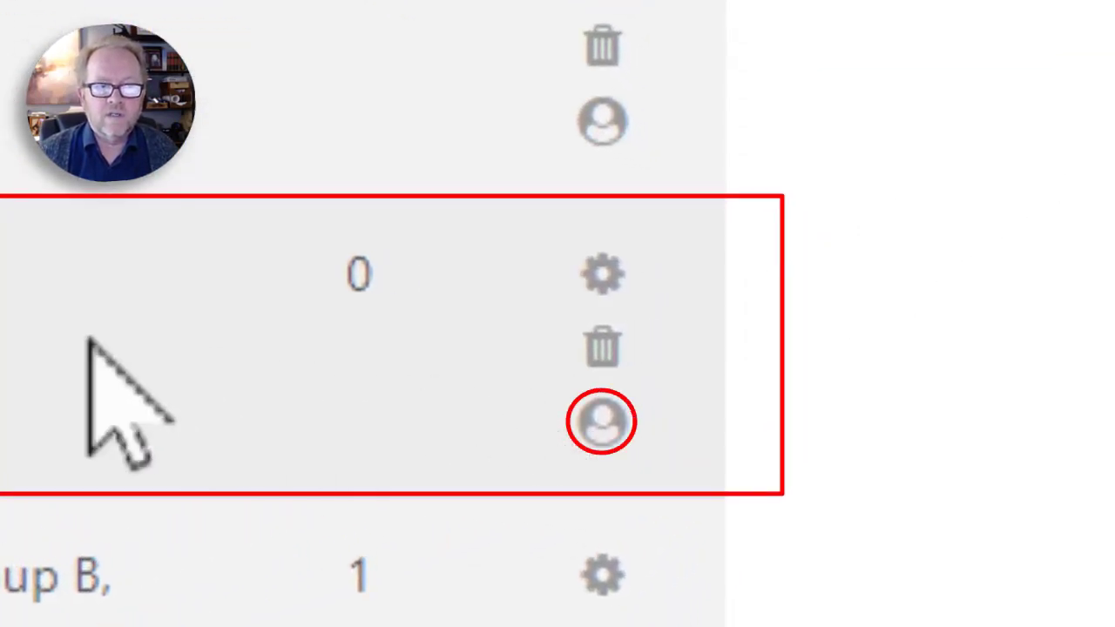
click(601, 422)
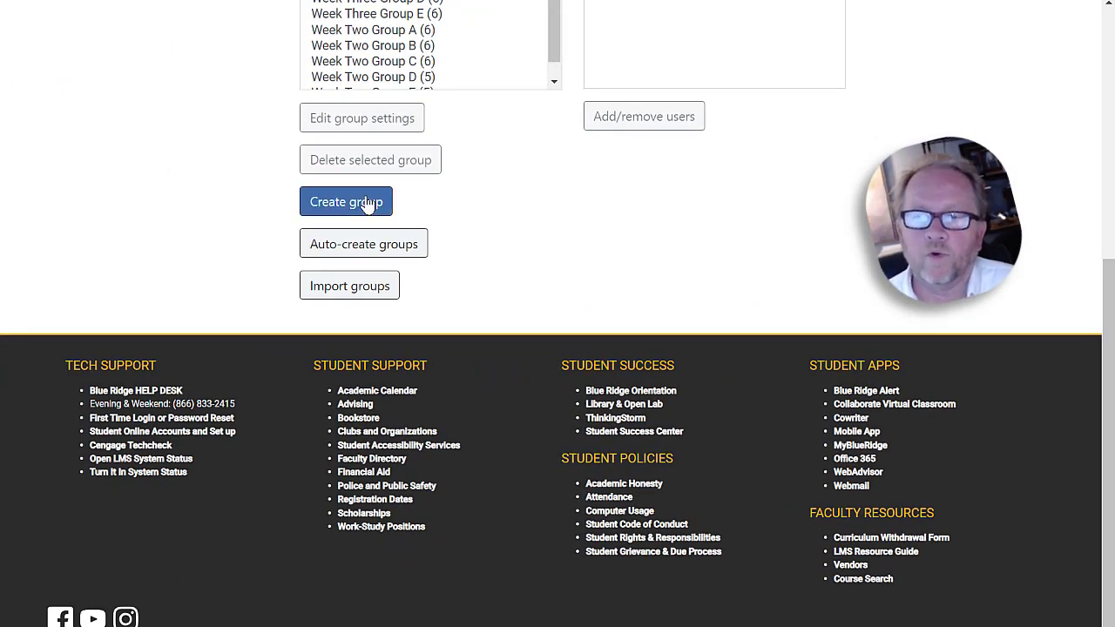
Step: Create a group named "Week Six Group Six A" and save it
click(367, 202)
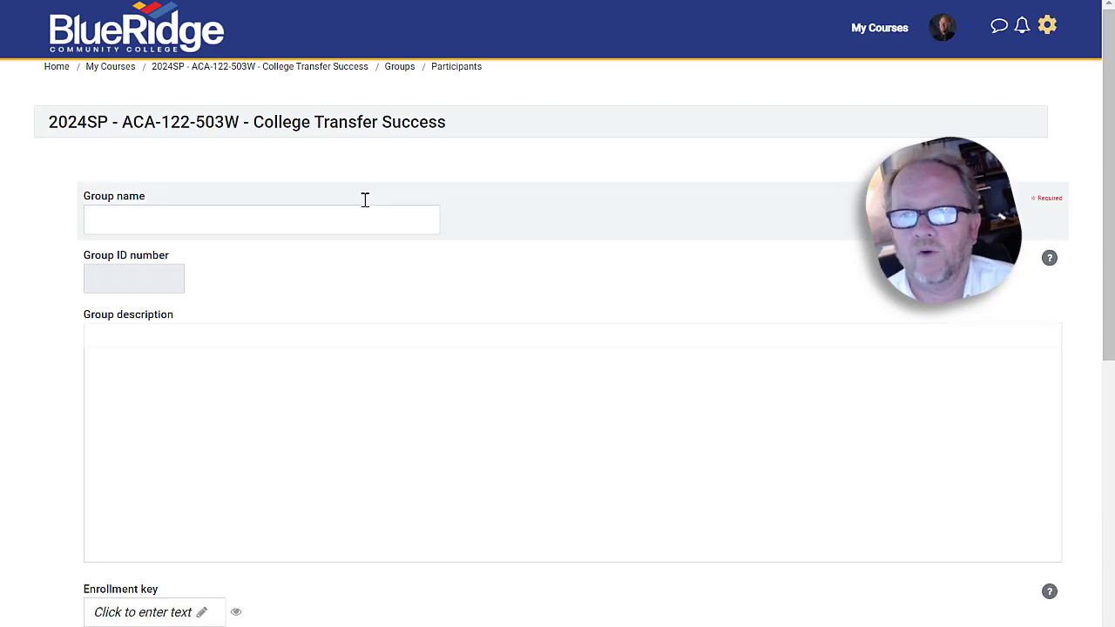
click(357, 218)
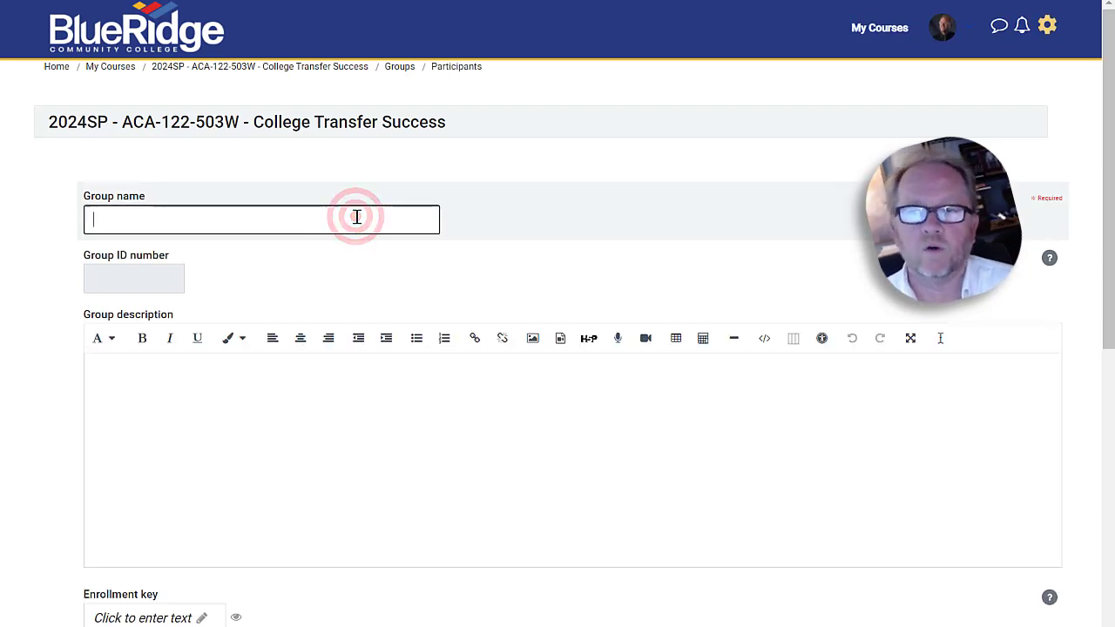
text(Week 6 Group A)
scroll(357, 218, down, 4)
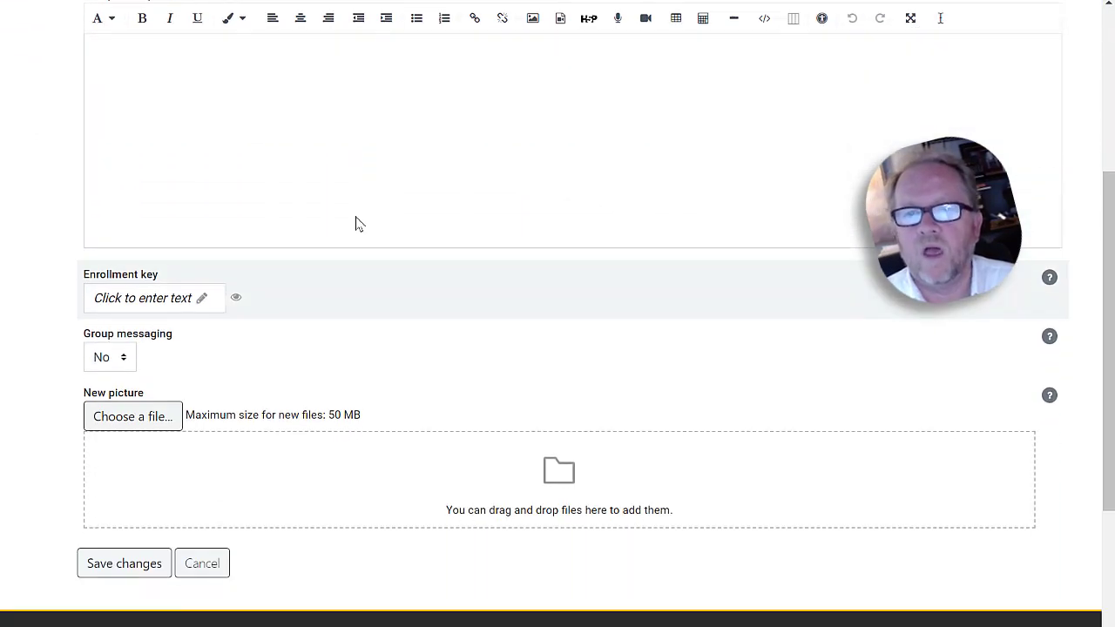
scroll(220, 363, down, 1)
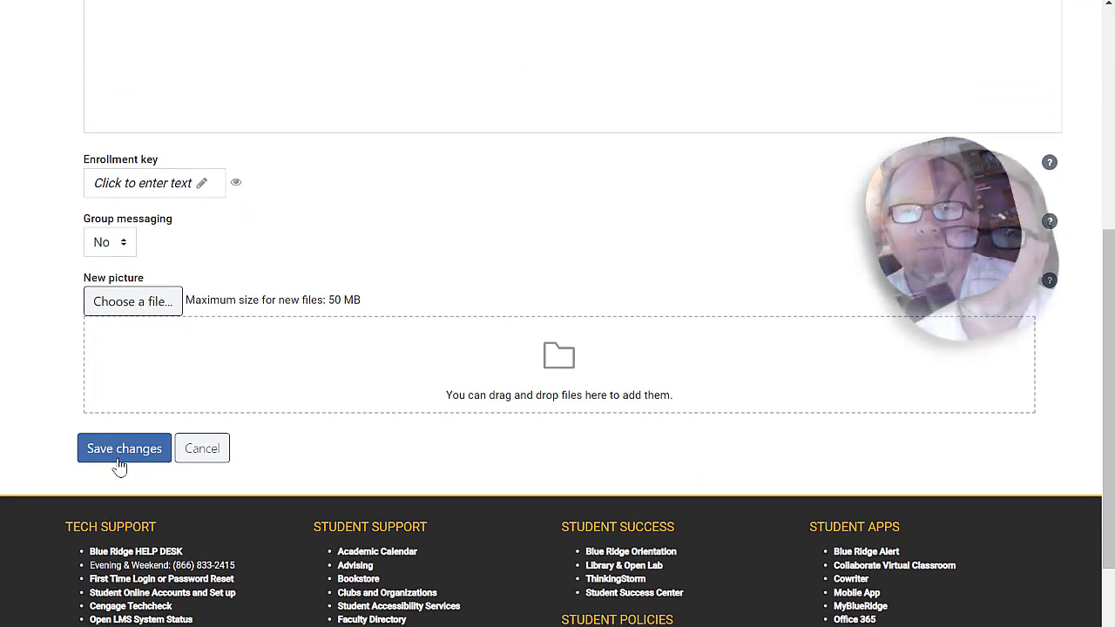
click(120, 464)
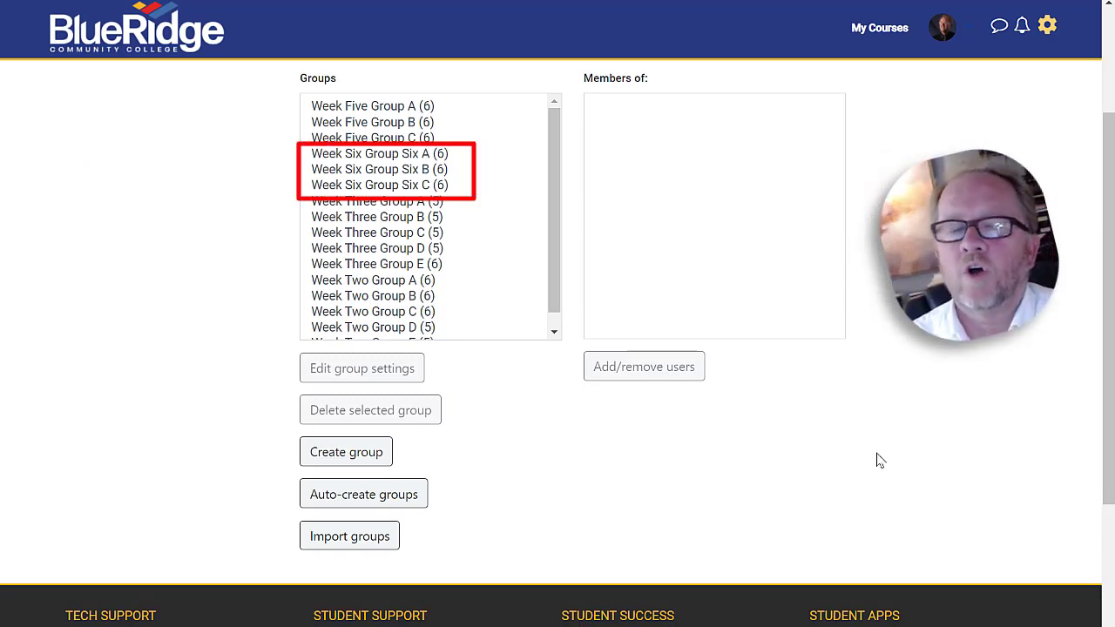
Step: Add five students from the potential members to Week Six Group Six A
click(350, 546)
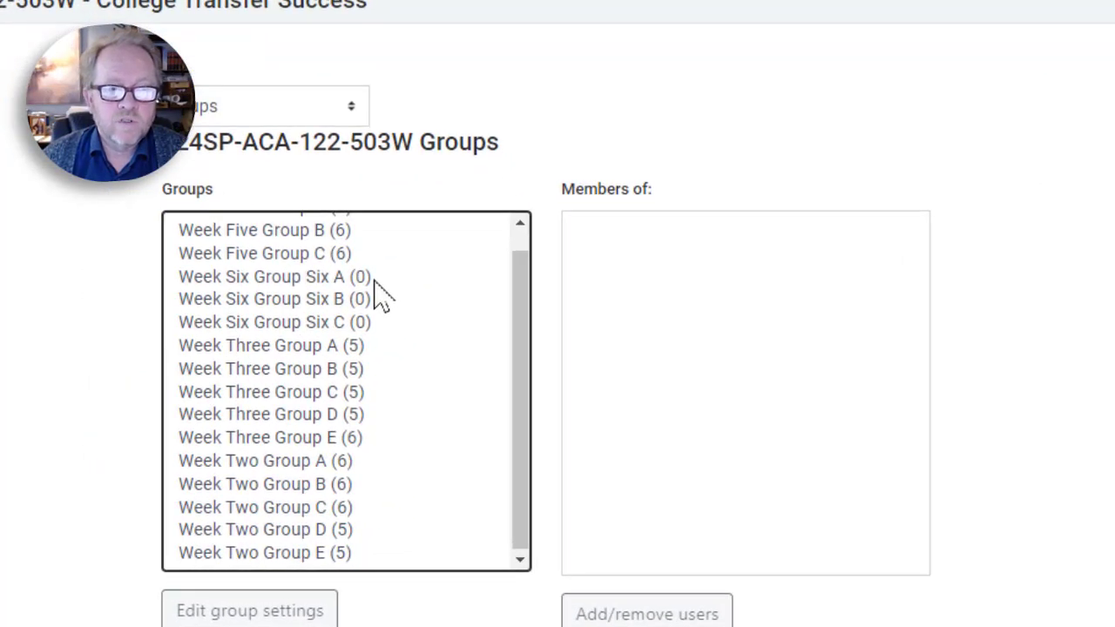
scroll(375, 296, down, 3)
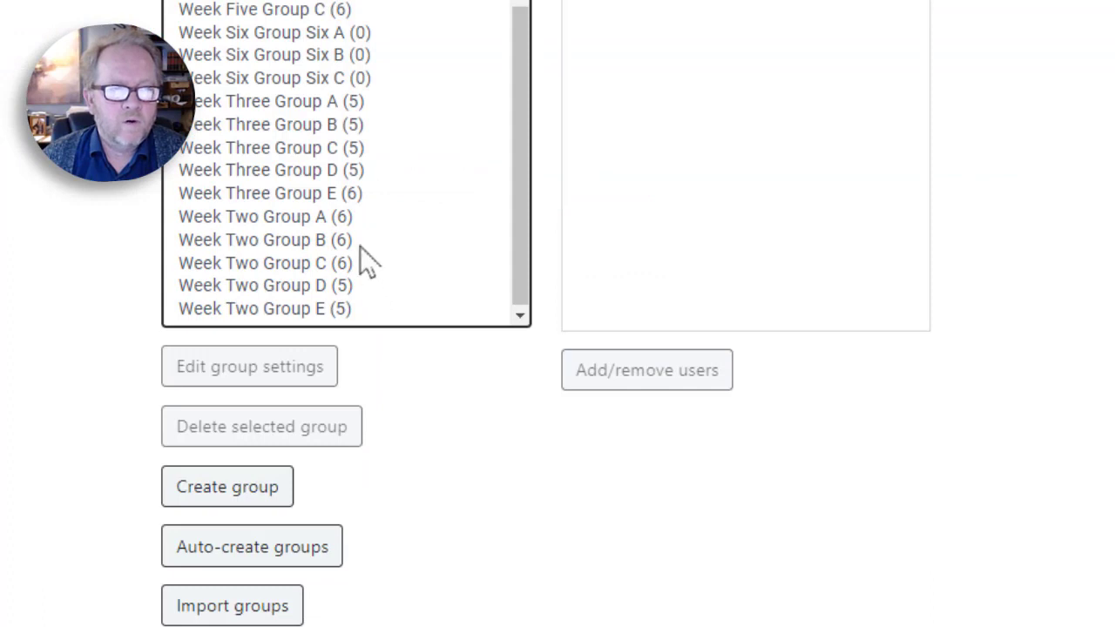
click(277, 35)
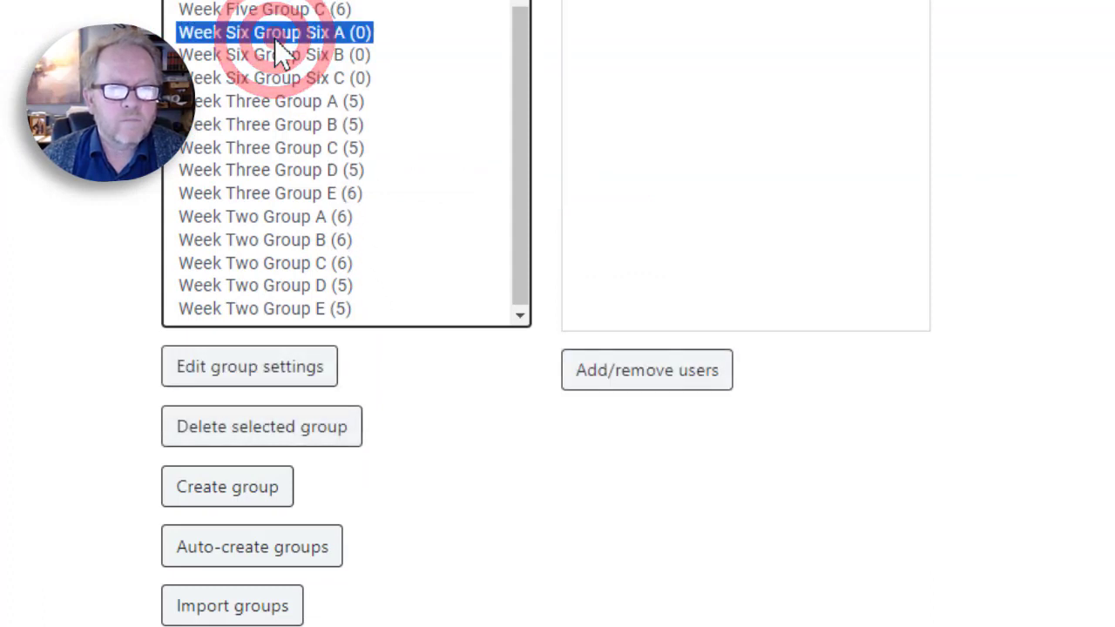
click(632, 371)
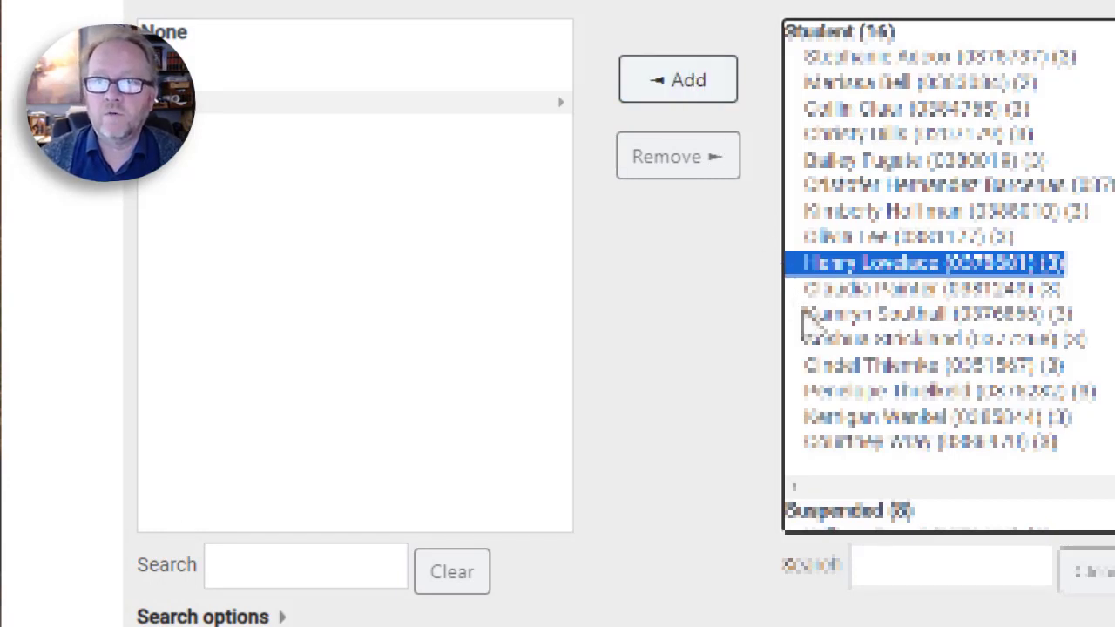
ctrl+click(936, 338)
ctrl+click(950, 335)
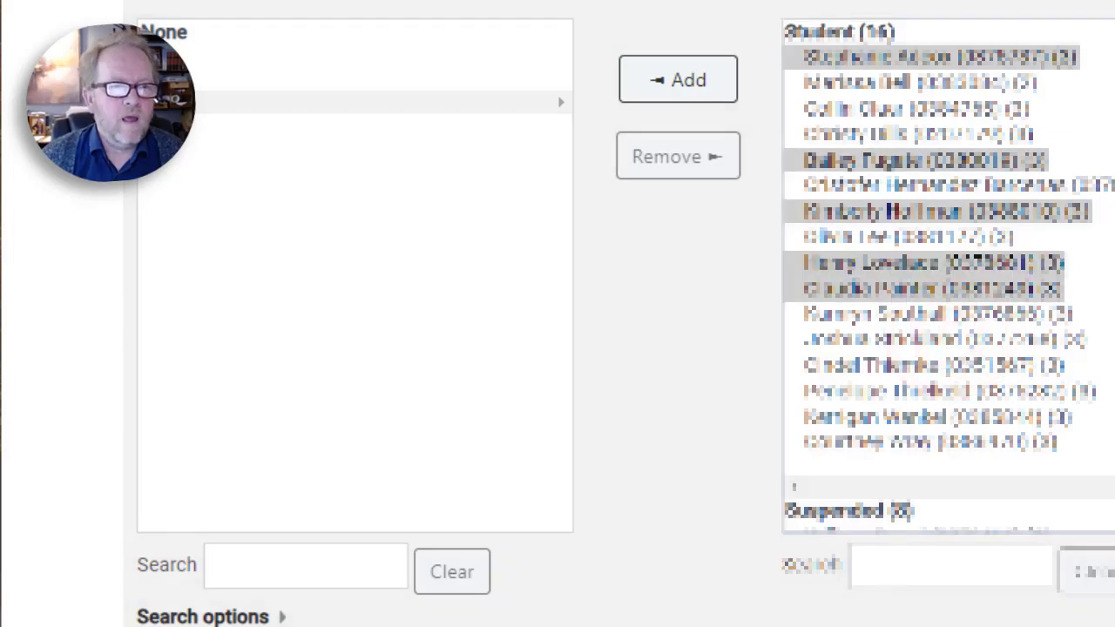
click(686, 76)
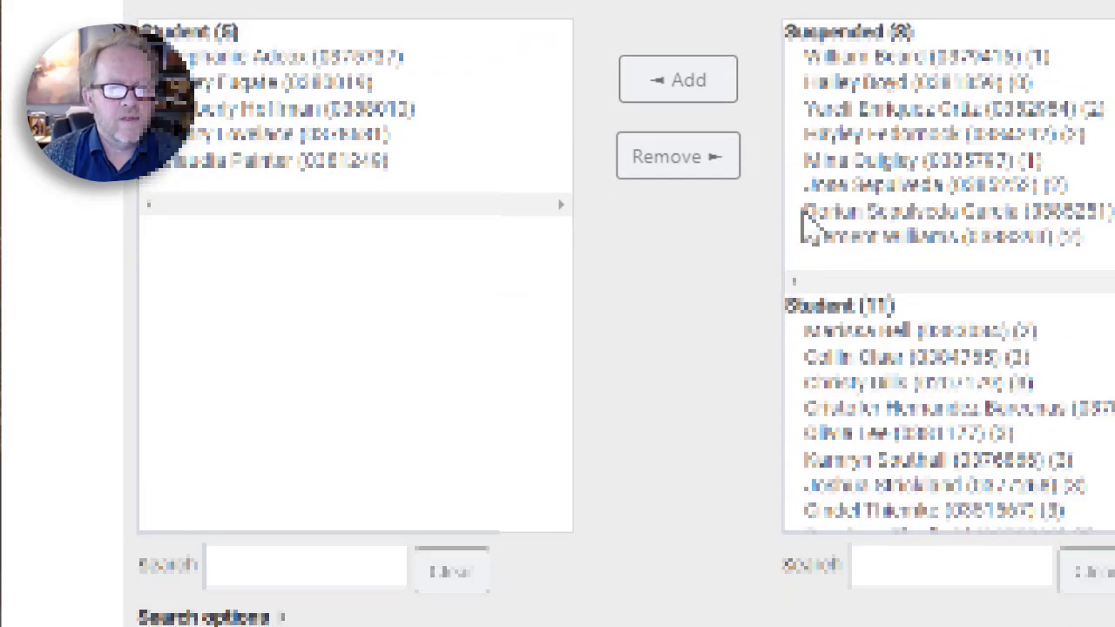
Step: Add the user listed under Multiple roles to Week Six Group Six A
scroll(948, 276, down, 5)
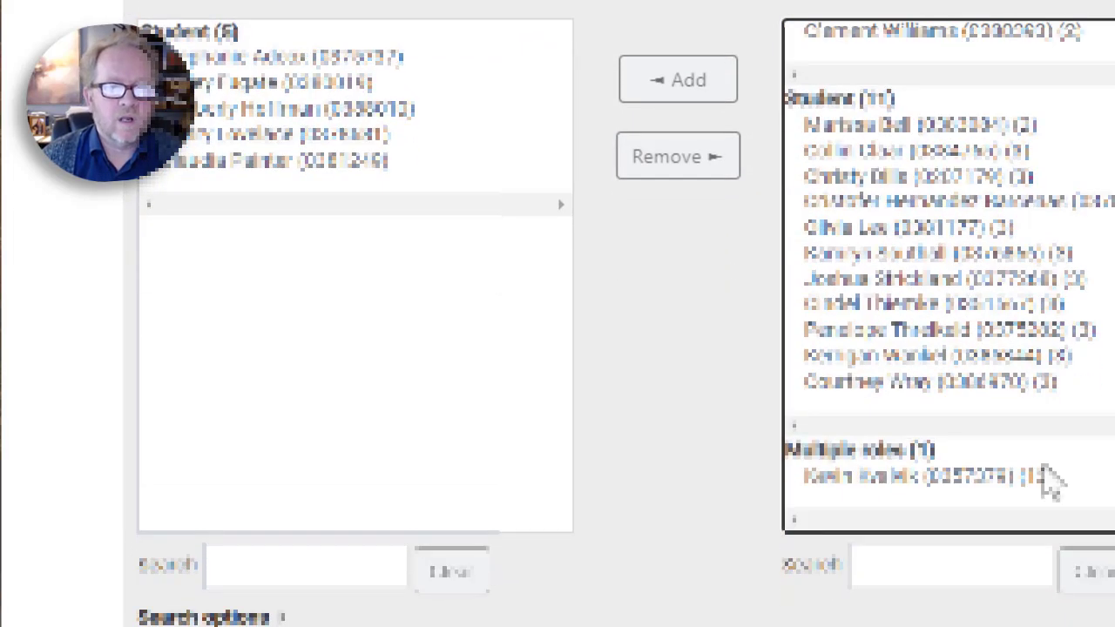
click(930, 488)
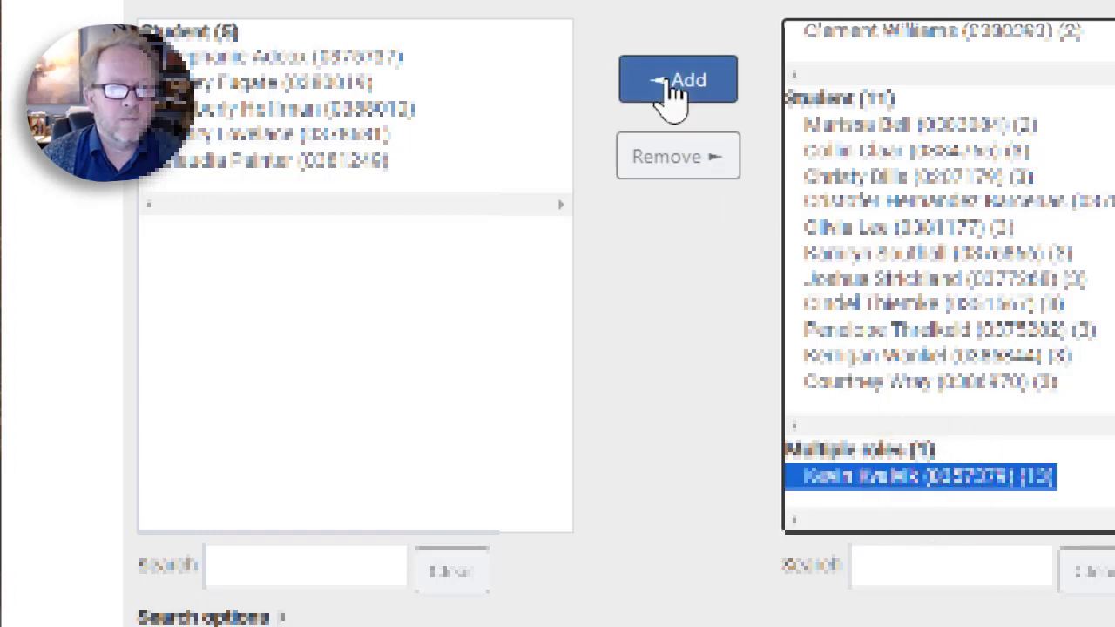
click(669, 87)
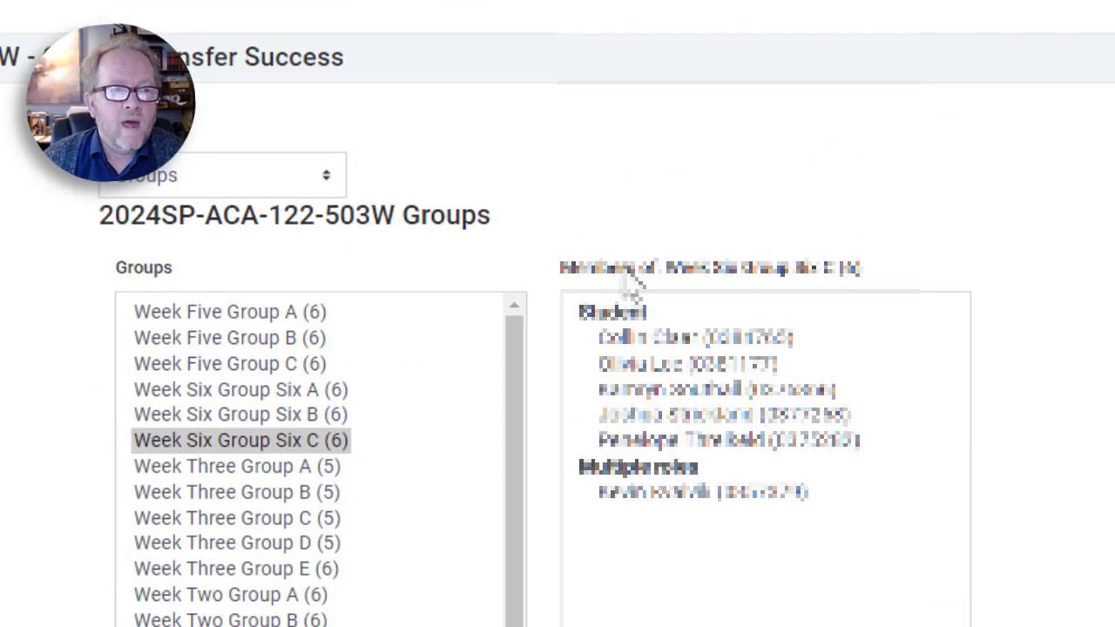
Step: Assign Week Six Group Six A, B and C to the Week 6 grouping and return to the groupings
click(309, 170)
click(233, 340)
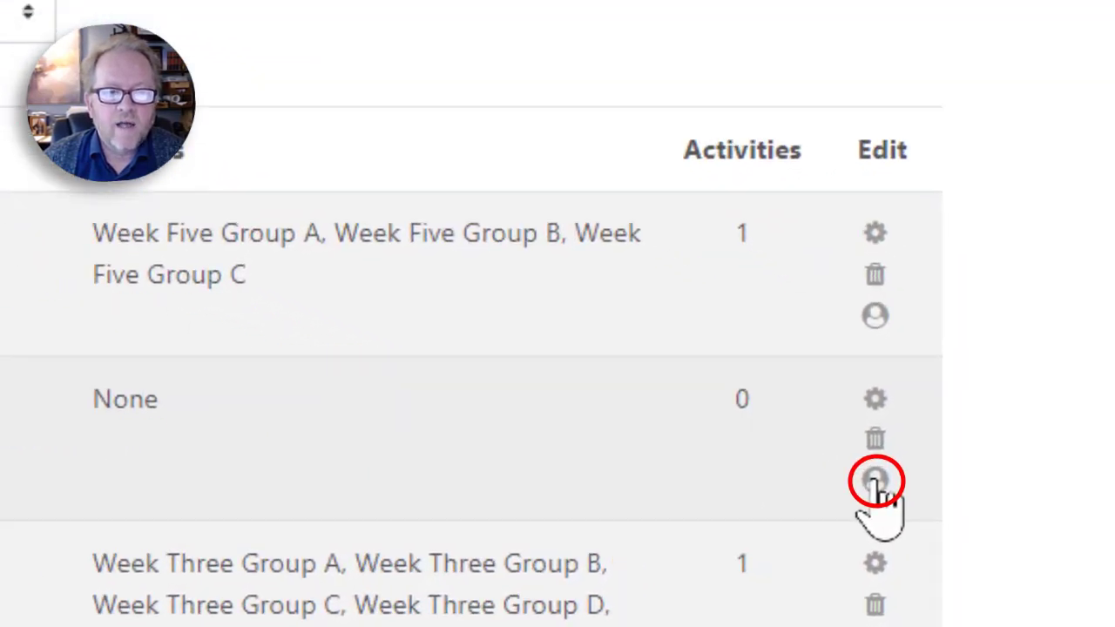
click(875, 481)
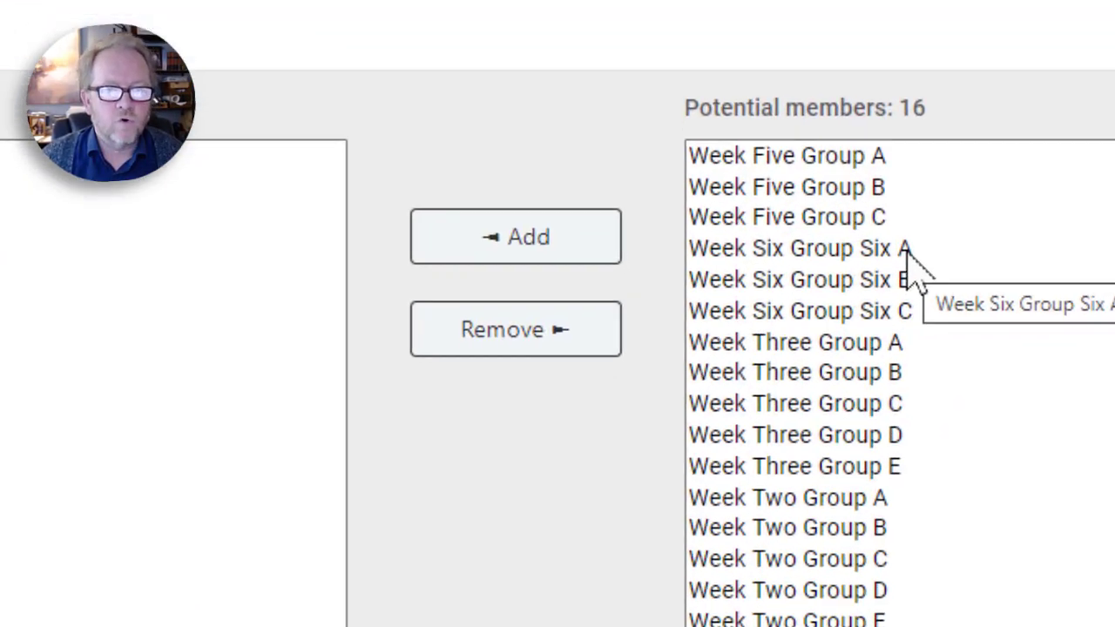
click(954, 225)
ctrl+click(963, 252)
ctrl+click(972, 289)
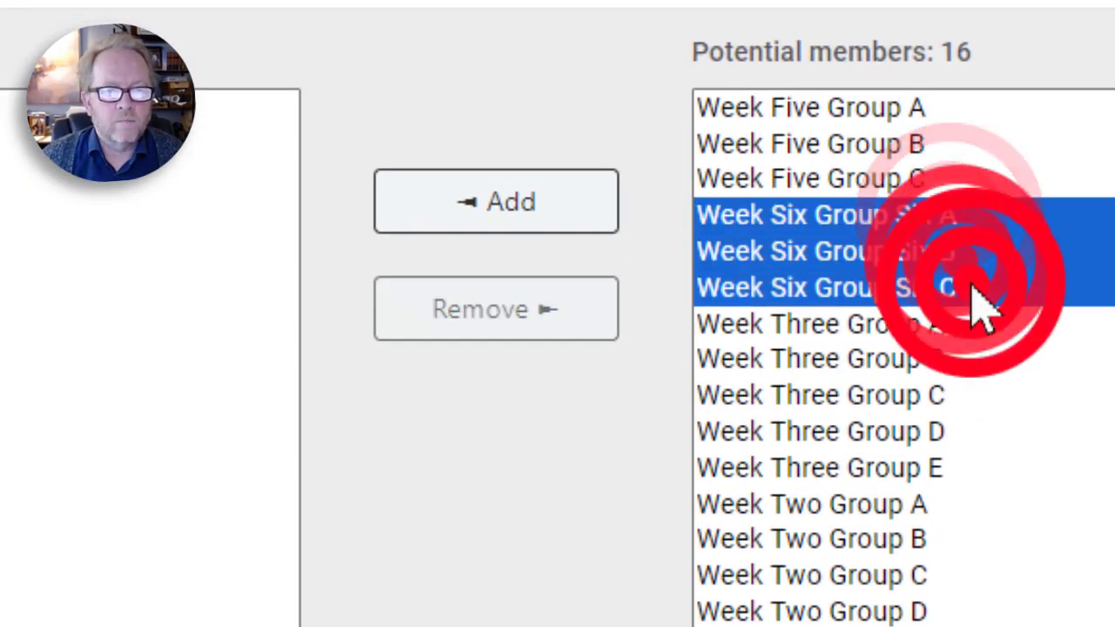
click(471, 203)
click(87, 508)
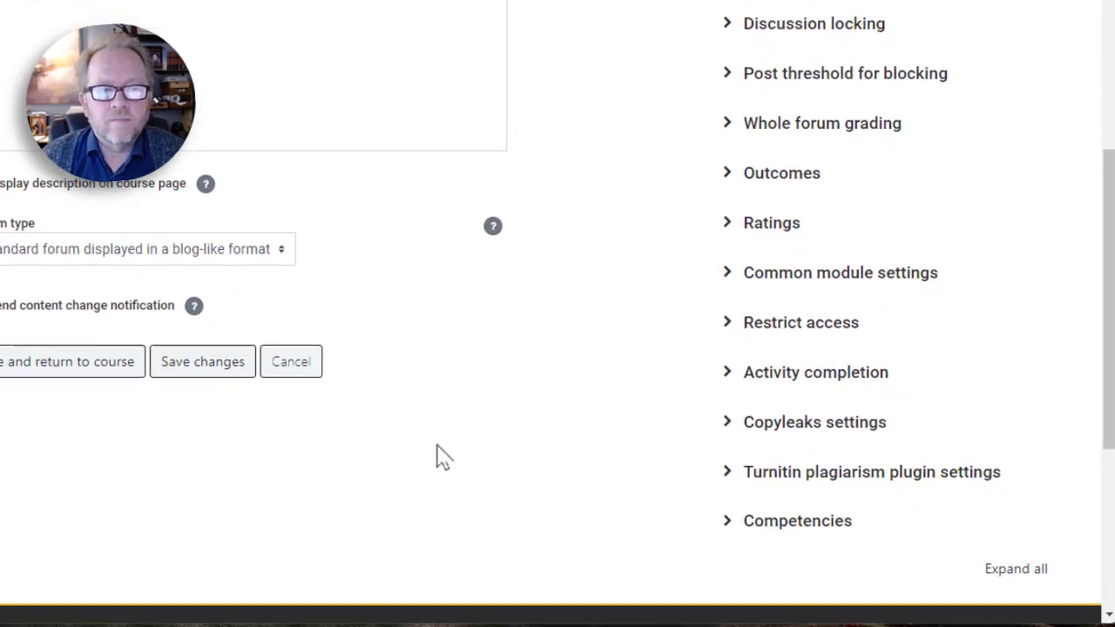
Step: Set the Week Six discussion forum's grouping to Week 6, save the changes and return to Unit 6
click(603, 159)
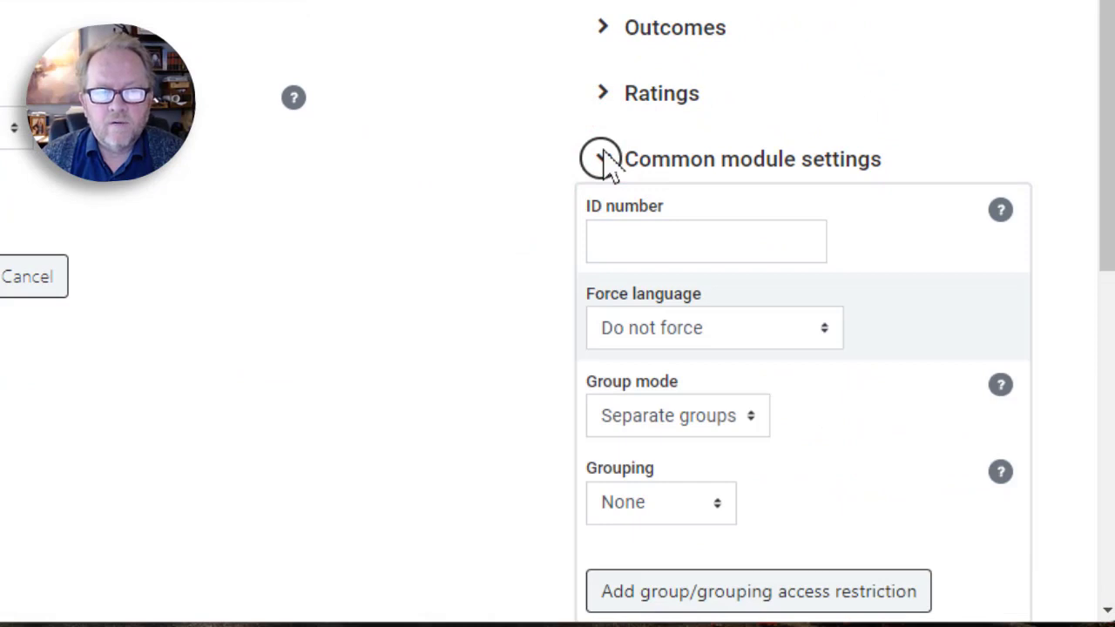
scroll(605, 165, down, 3)
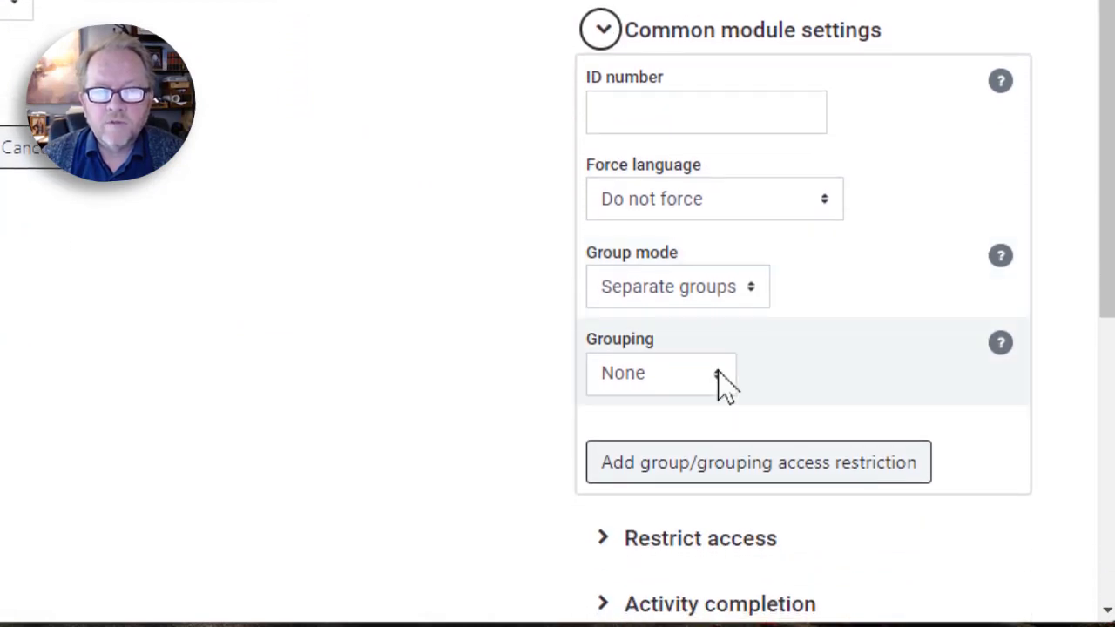
click(720, 377)
key(Down)
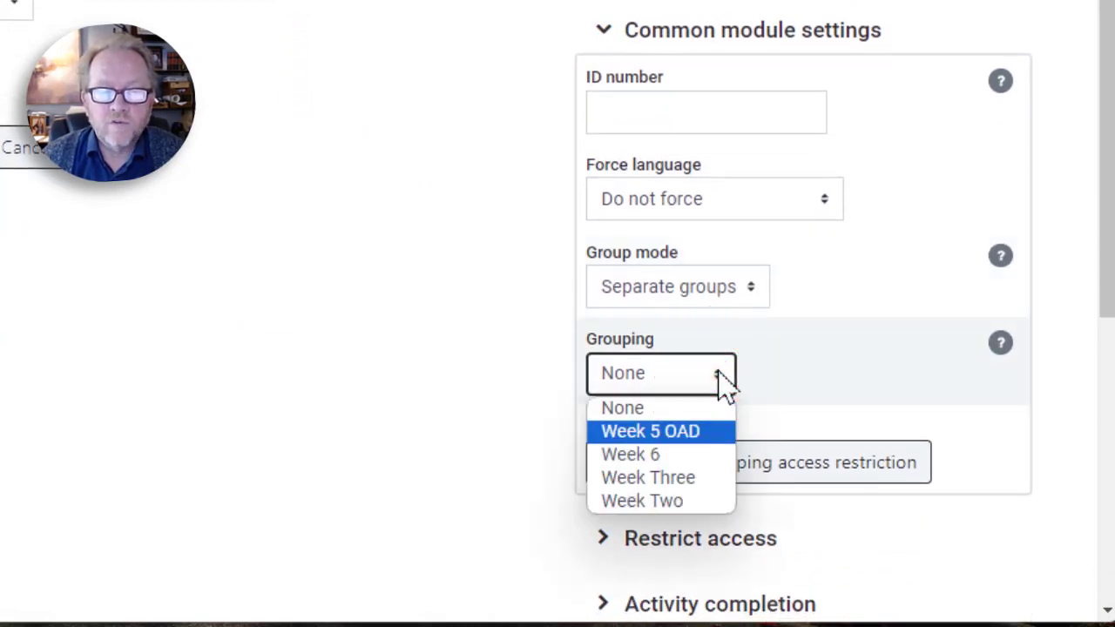
click(696, 461)
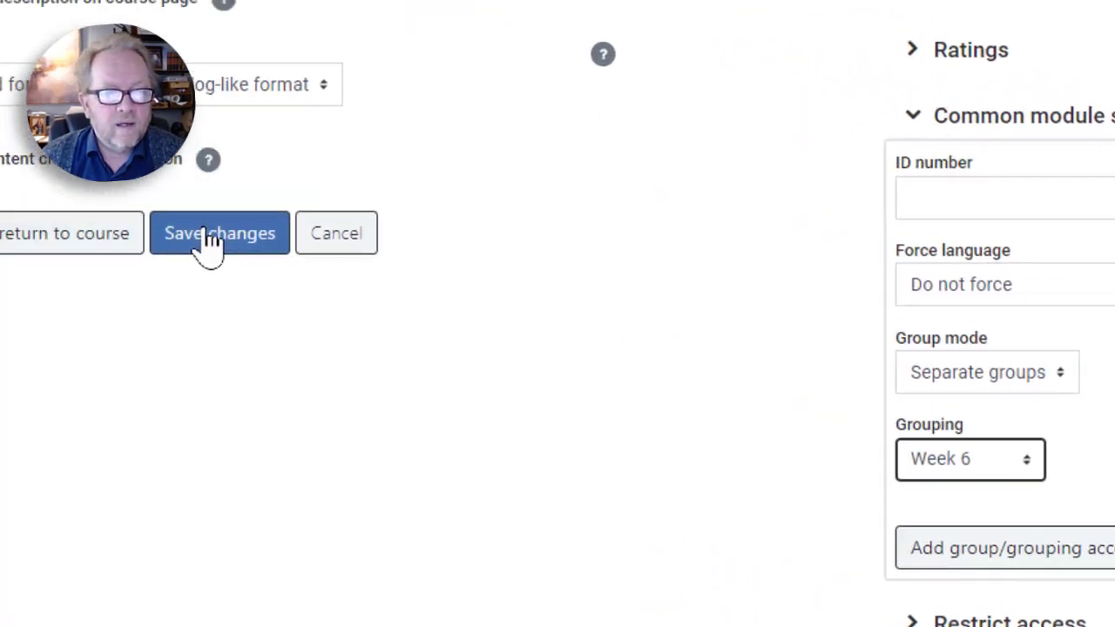
click(307, 267)
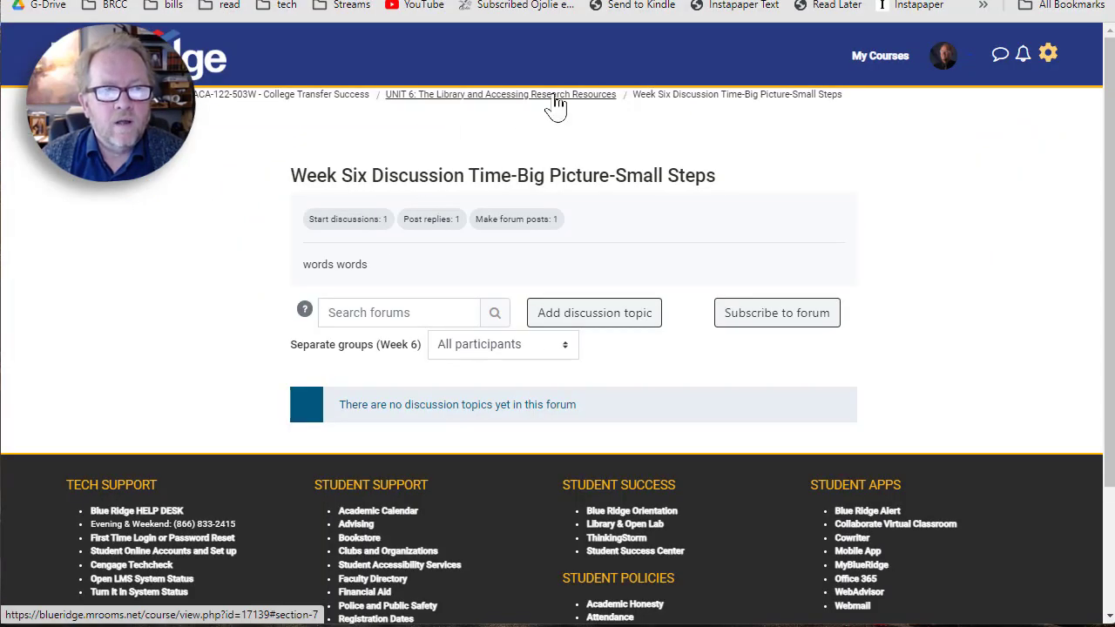
click(555, 98)
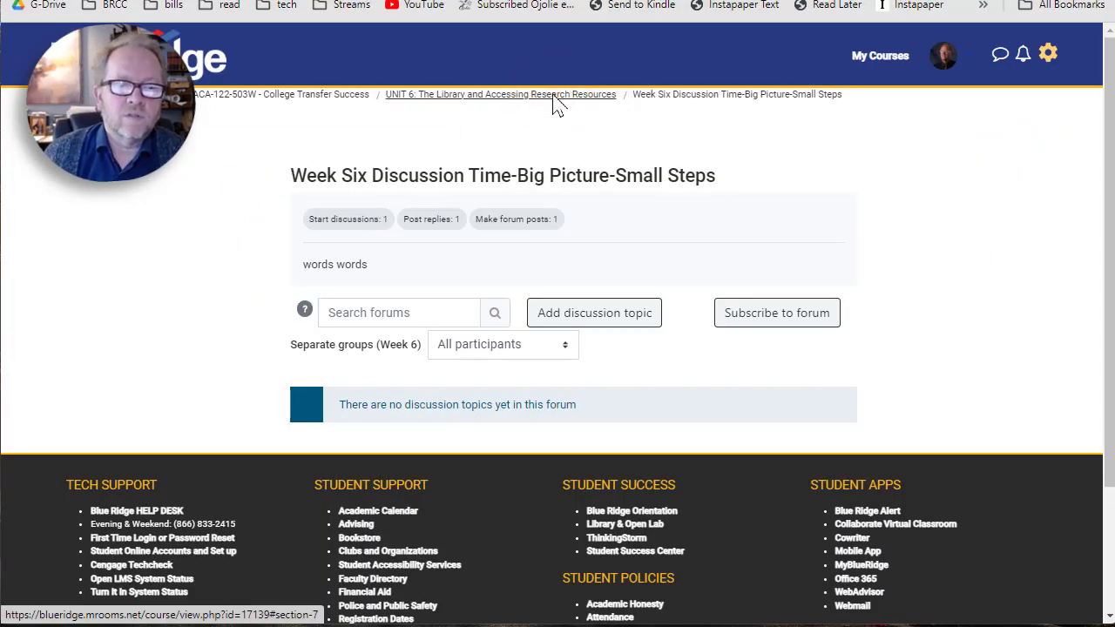